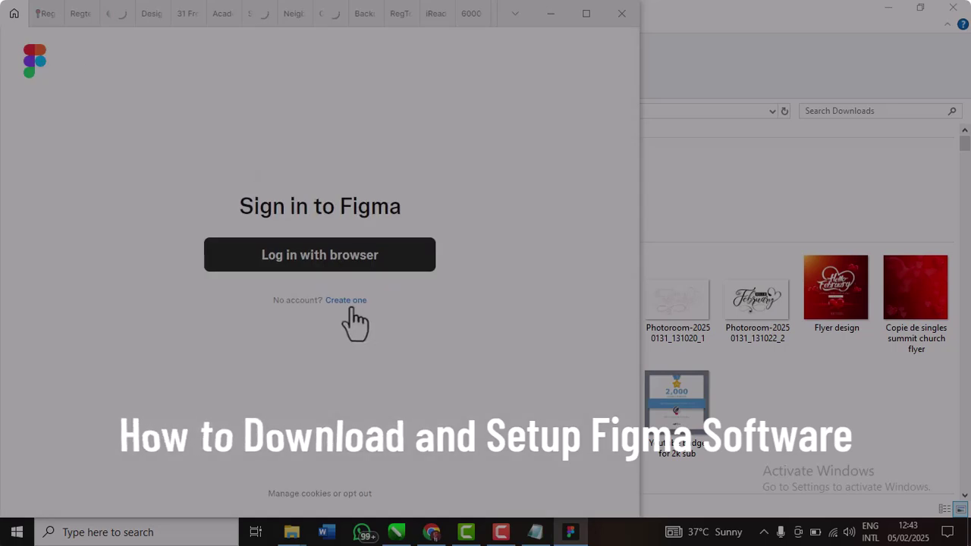
Step: Sign in to the Figma desktop app through the browser with Google, then maximize the Figma window
{"action": "left_click", "coordinate": [318, 258]}
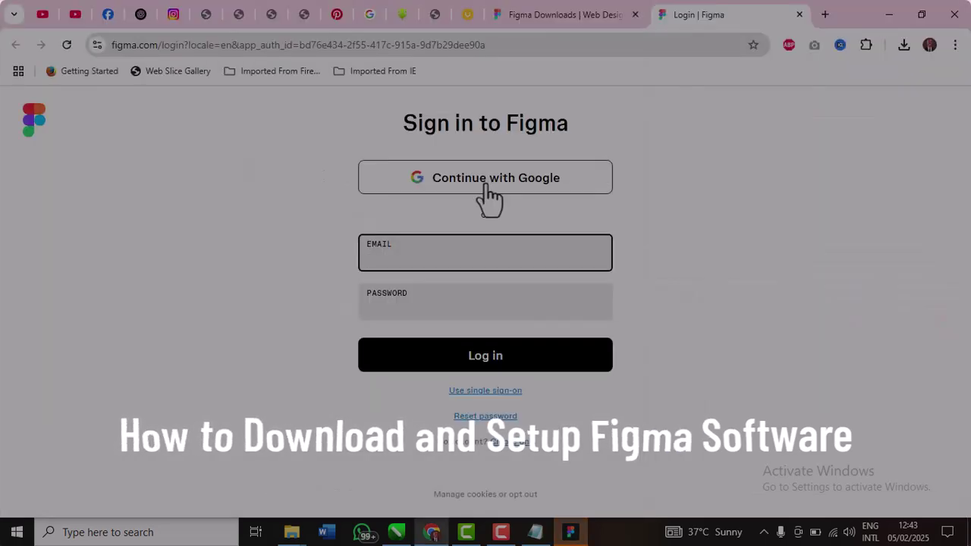
{"action": "left_click", "coordinate": [489, 182]}
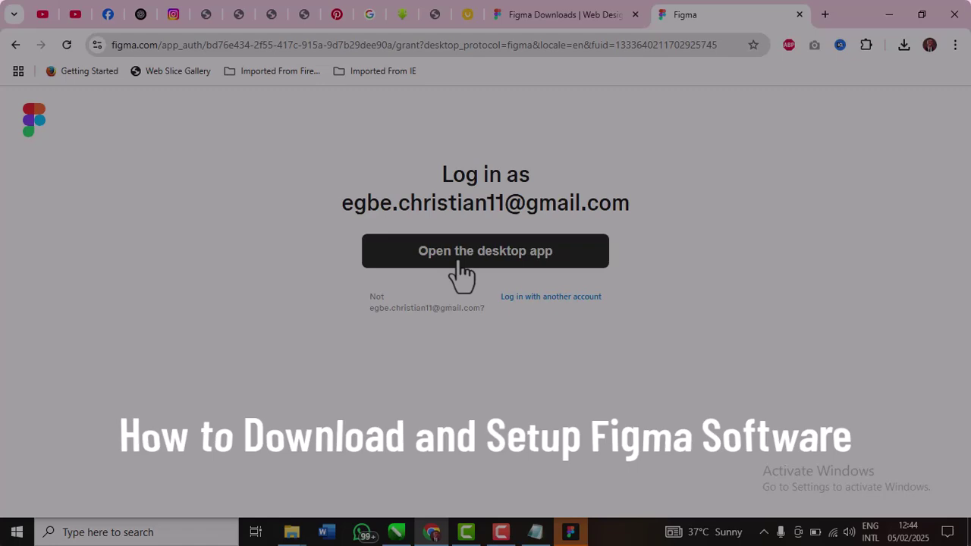
{"action": "left_click", "coordinate": [459, 261]}
{"action": "left_click", "coordinate": [522, 179]}
{"action": "left_click", "coordinate": [589, 17]}
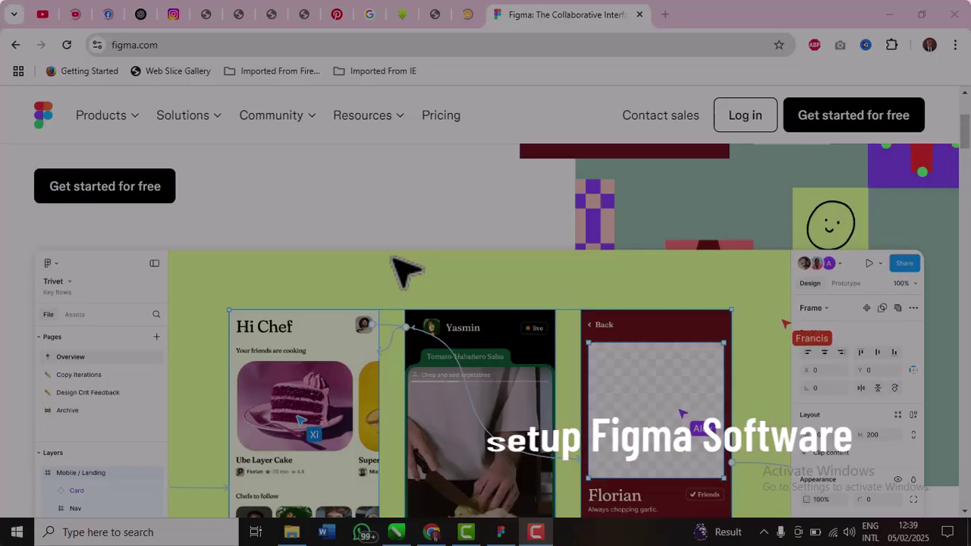
{"action": "scroll", "coordinate": [486, 326], "scroll_direction": "down", "scroll_amount": 1}
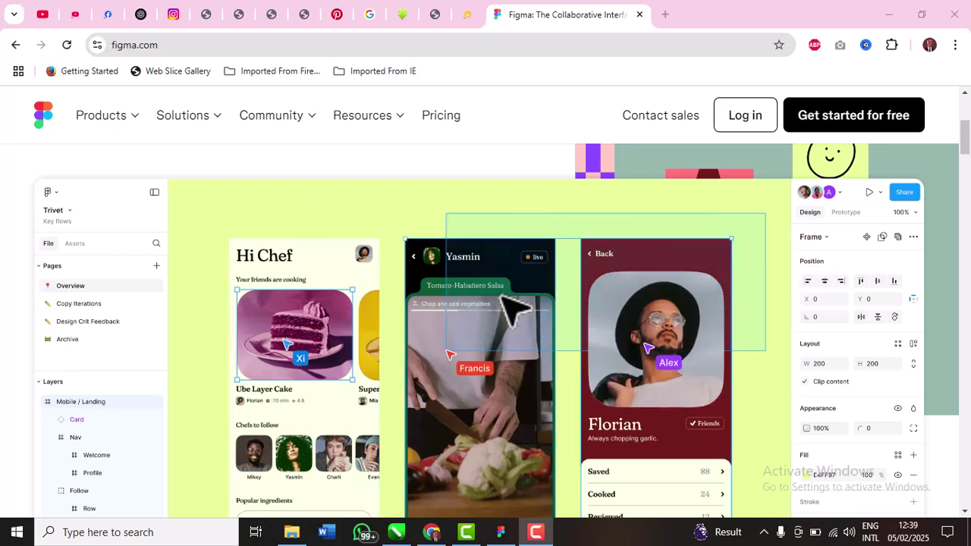
{"action": "scroll", "coordinate": [485, 326], "scroll_direction": "down", "scroll_amount": 1}
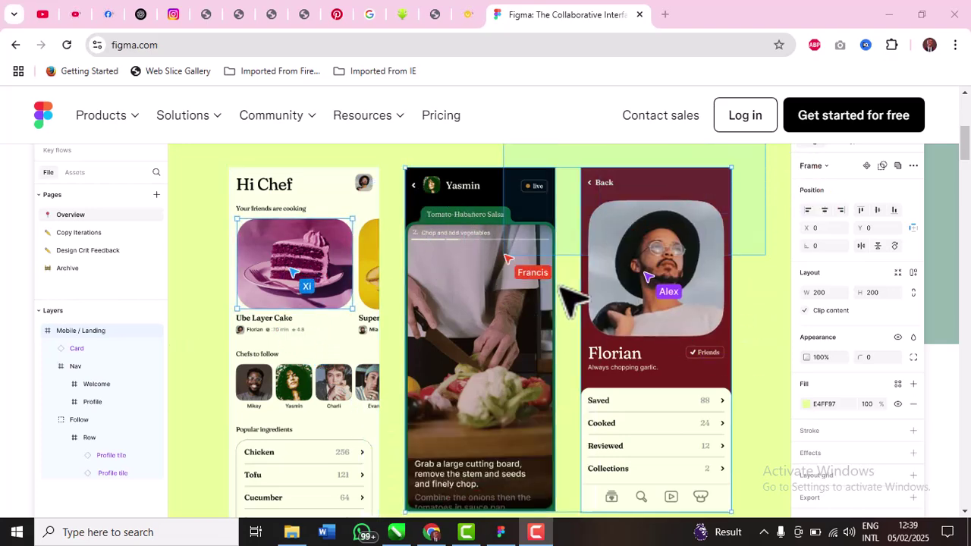
{"action": "scroll", "coordinate": [565, 294], "scroll_direction": "up", "scroll_amount": 2}
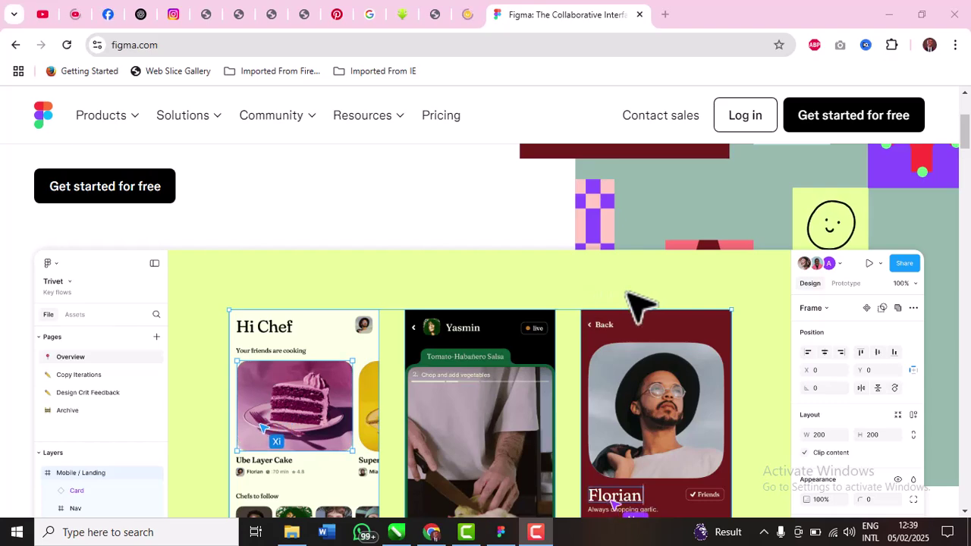
{"action": "scroll", "coordinate": [627, 291], "scroll_direction": "down", "scroll_amount": 1}
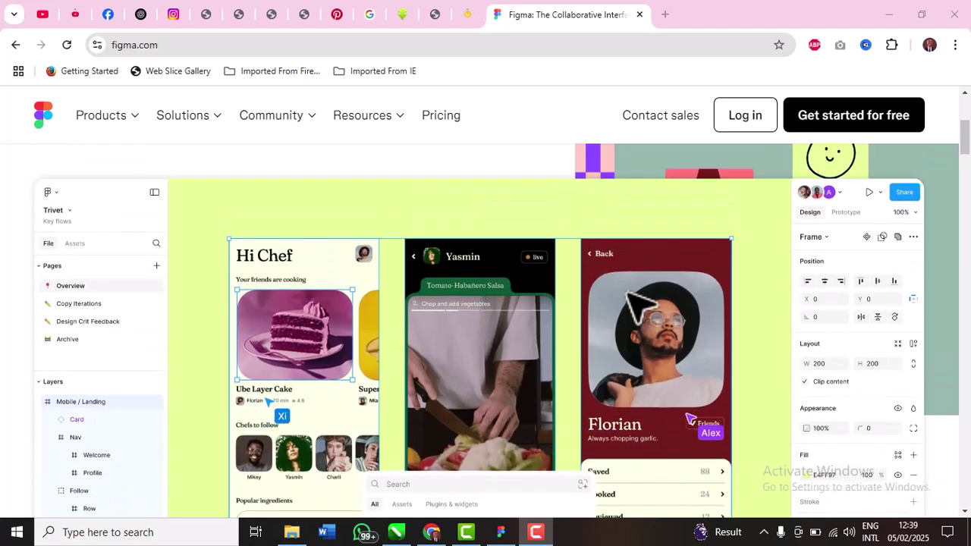
{"action": "scroll", "coordinate": [614, 295], "scroll_direction": "up", "scroll_amount": 2}
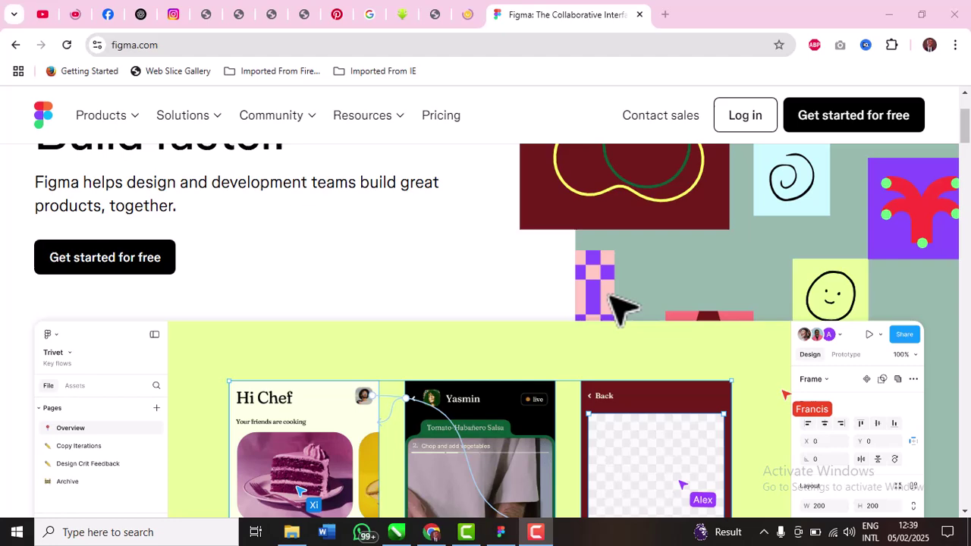
{"action": "scroll", "coordinate": [606, 299], "scroll_direction": "up", "scroll_amount": 2}
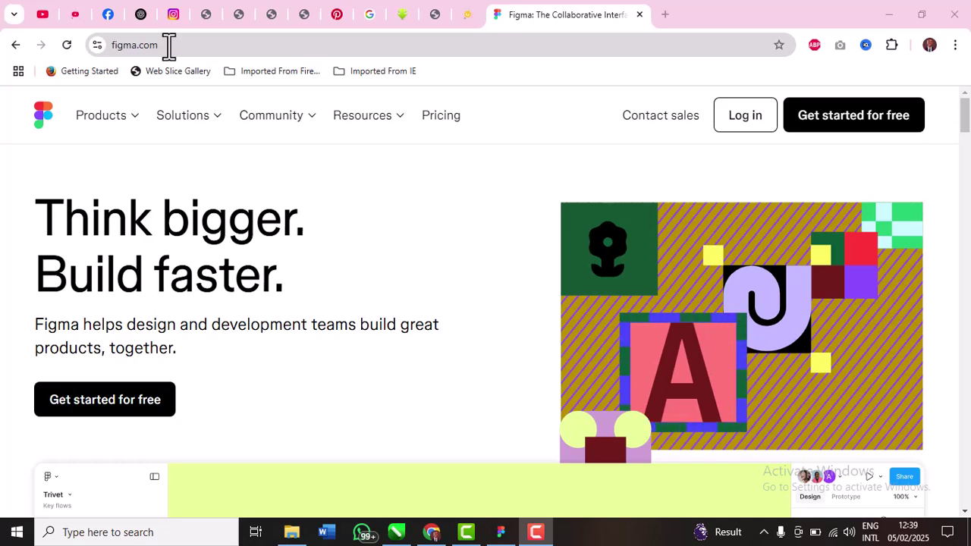
Step: Go to figma.com/downloads in Chrome's address bar
{"action": "left_click", "coordinate": [168, 46]}
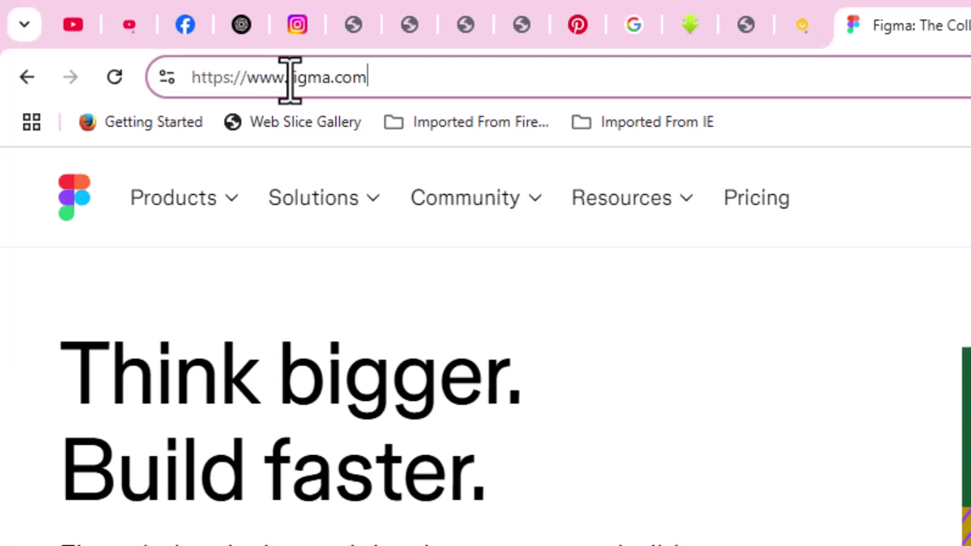
{"action": "type", "text": "/"}
{"action": "type", "text": "dpw"}
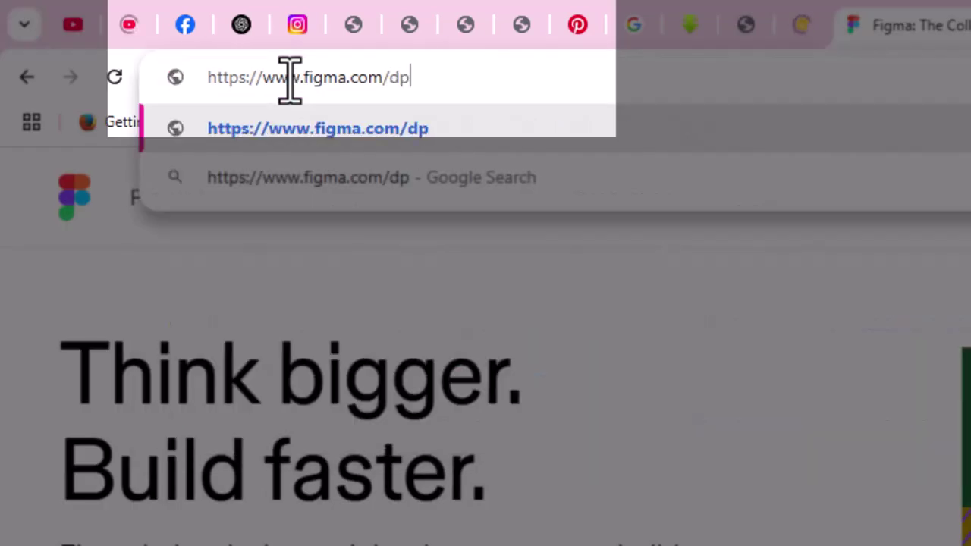
{"action": "key", "text": "BackSpace"}
{"action": "key", "text": "BackSpace"}
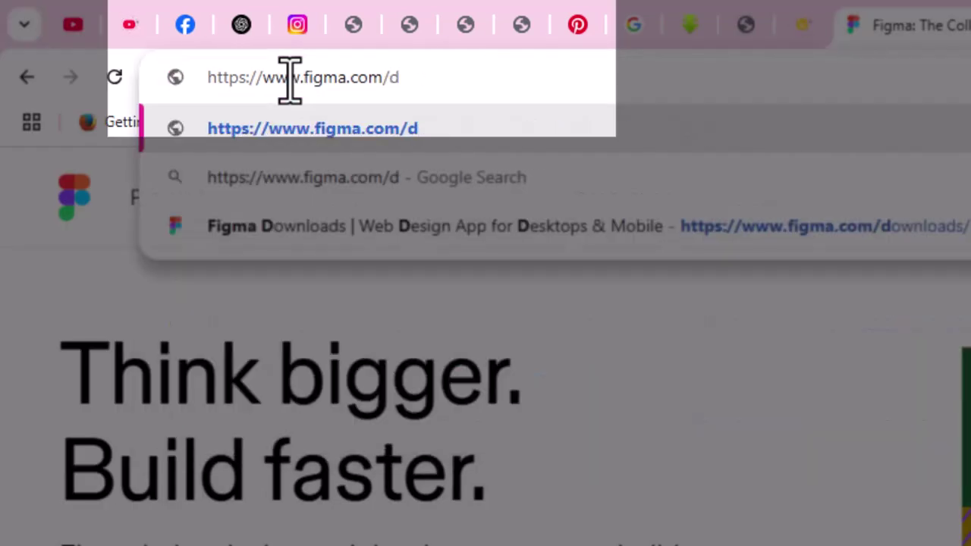
{"action": "type", "text": "o"}
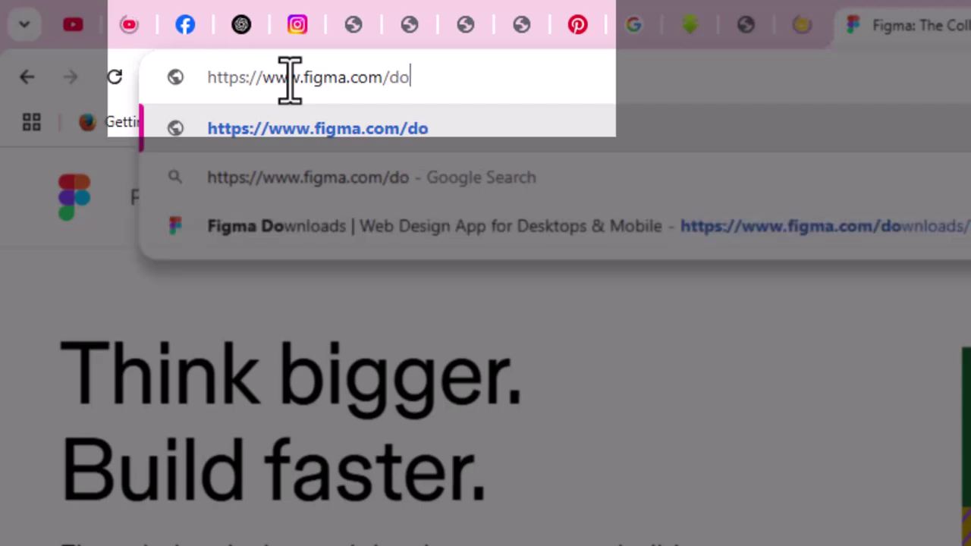
{"action": "type", "text": "wnloads"}
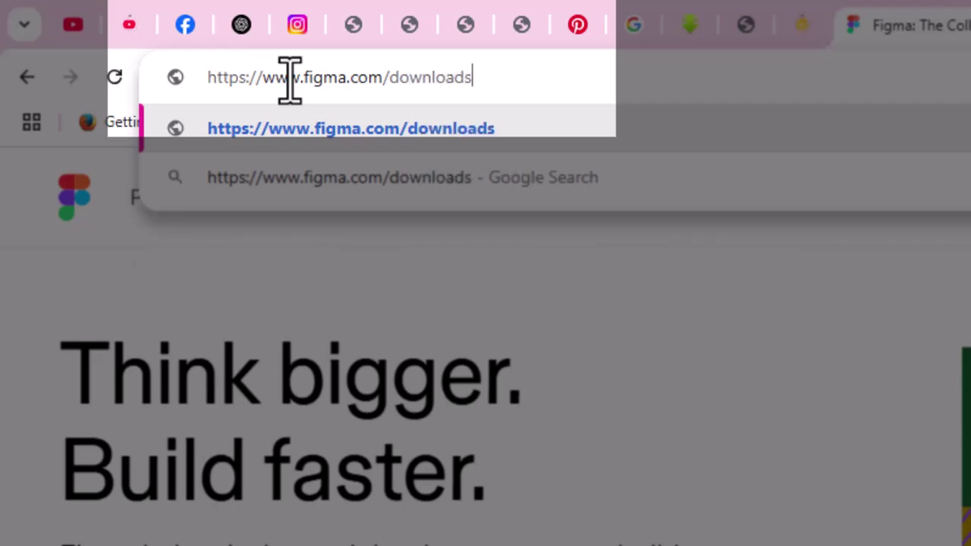
{"action": "key", "text": "Return"}
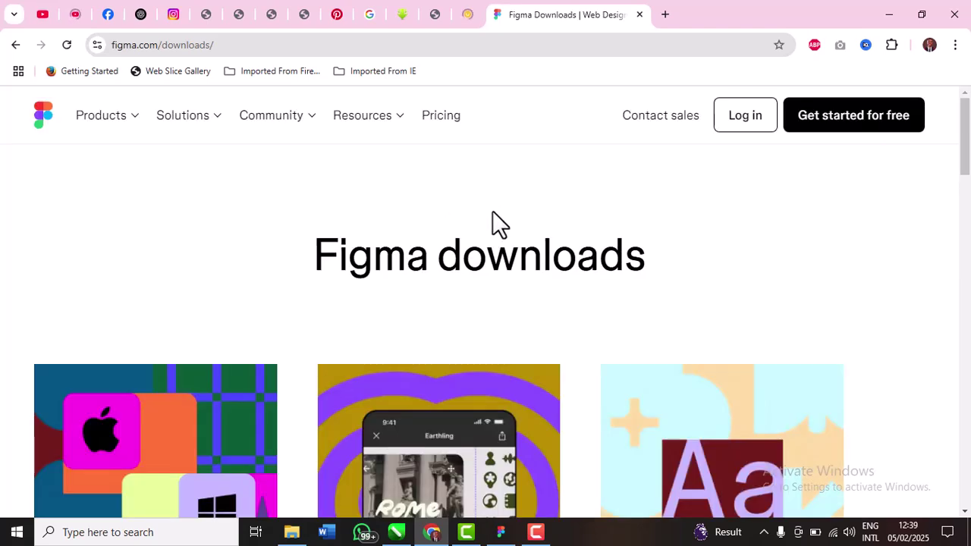
Step: Scroll the Figma downloads page down to the Desktop app links
{"action": "scroll", "coordinate": [461, 345], "scroll_direction": "down", "scroll_amount": 3}
{"action": "scroll", "coordinate": [754, 319], "scroll_direction": "up", "scroll_amount": 3}
{"action": "scroll", "coordinate": [675, 351], "scroll_direction": "down", "scroll_amount": 3}
{"action": "scroll", "coordinate": [675, 351], "scroll_direction": "down", "scroll_amount": 2}
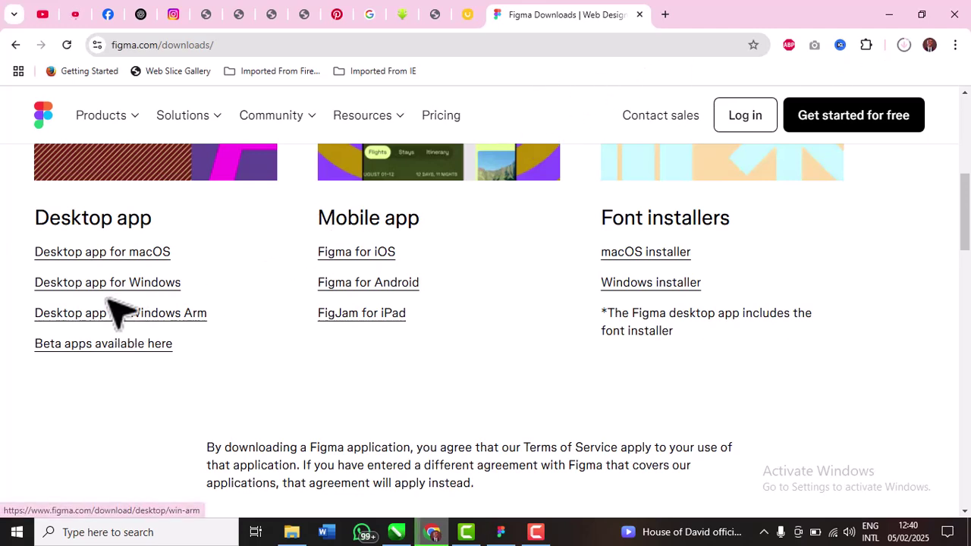
Step: Recheck the download bubble until FigmaSetup (2).exe shows Done at 113 MB
{"action": "left_click", "coordinate": [903, 46]}
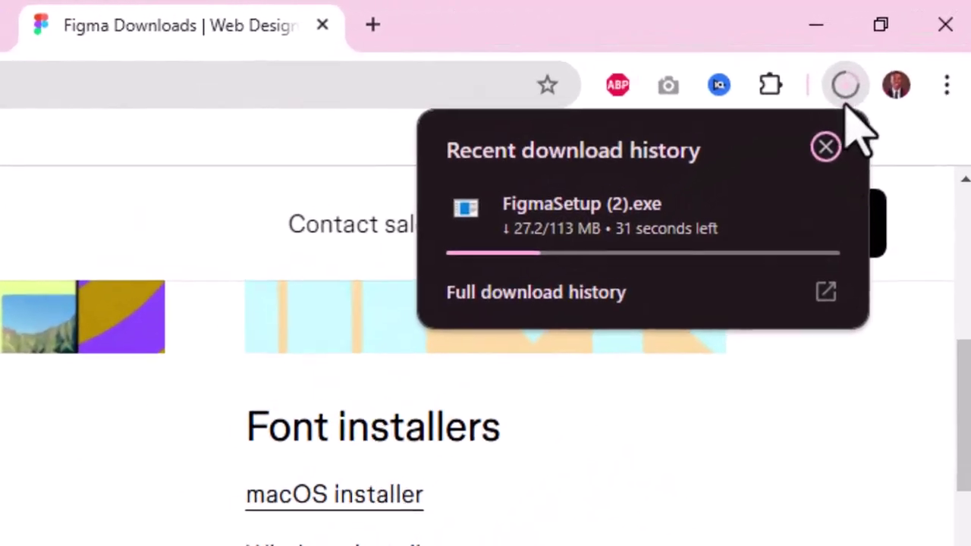
{"action": "mouse_move", "coordinate": [774, 168]}
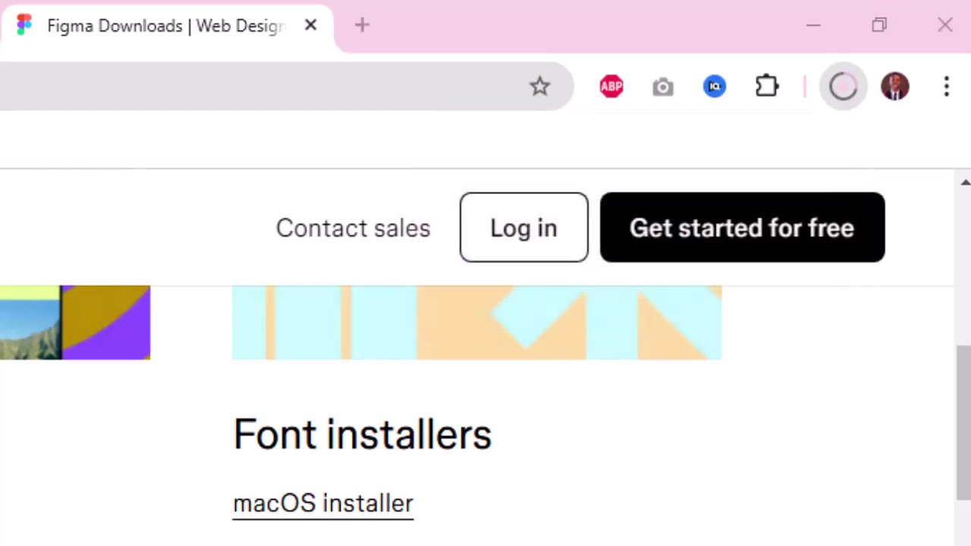
{"action": "left_click", "coordinate": [841, 90]}
{"action": "mouse_move", "coordinate": [566, 252]}
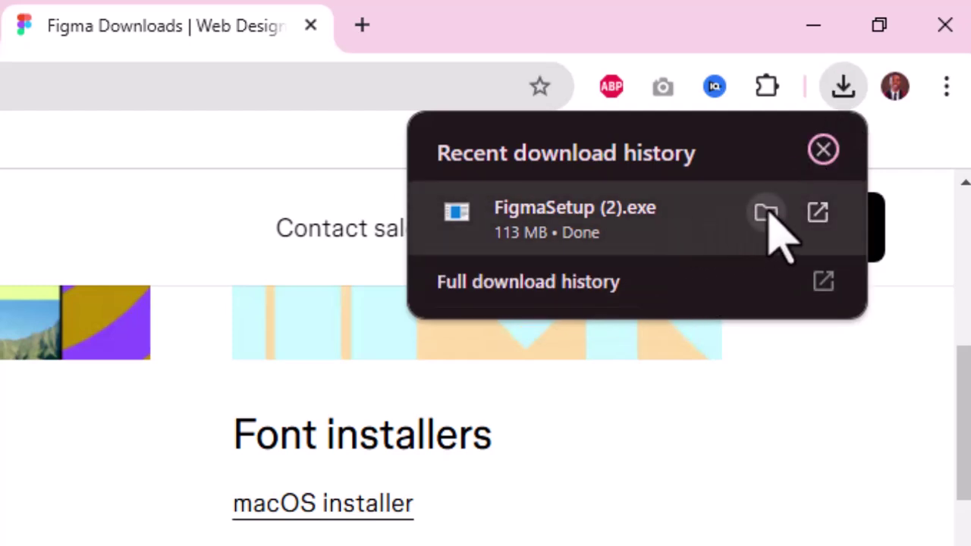
Step: Show FigmaSetup (2) in the Downloads folder and bring up its context menu
{"action": "left_click", "coordinate": [765, 213]}
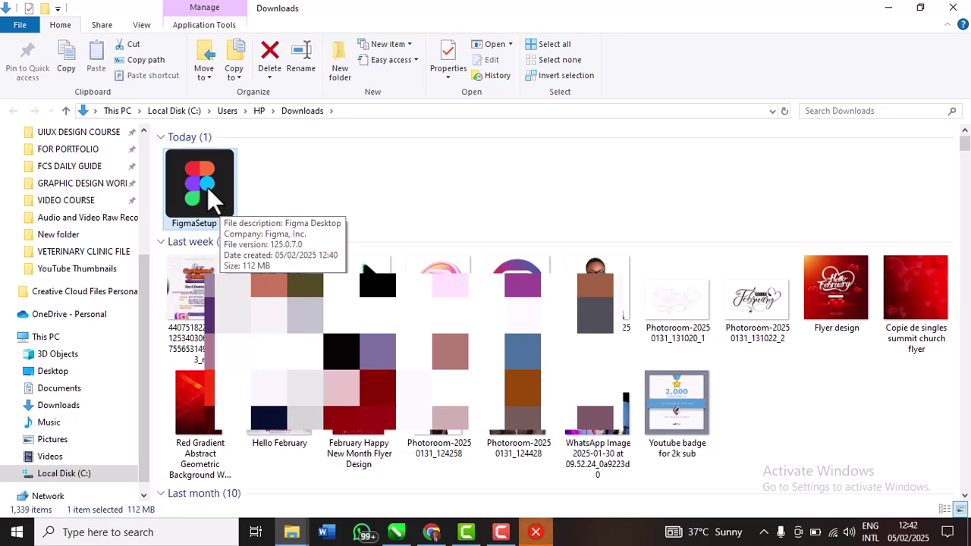
{"action": "right_click", "coordinate": [206, 187]}
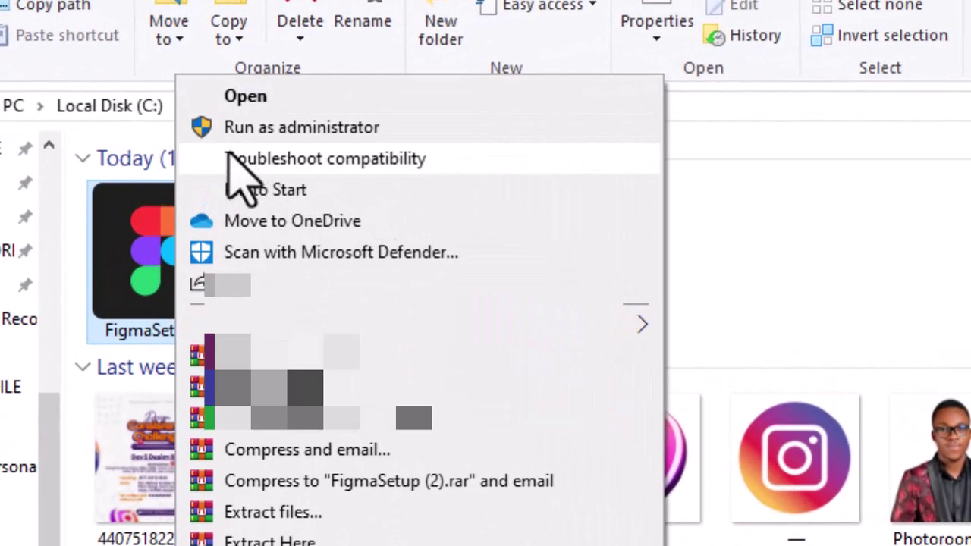
Step: Run the FigmaSetup (2) installer from its context menu
{"action": "left_click", "coordinate": [261, 95]}
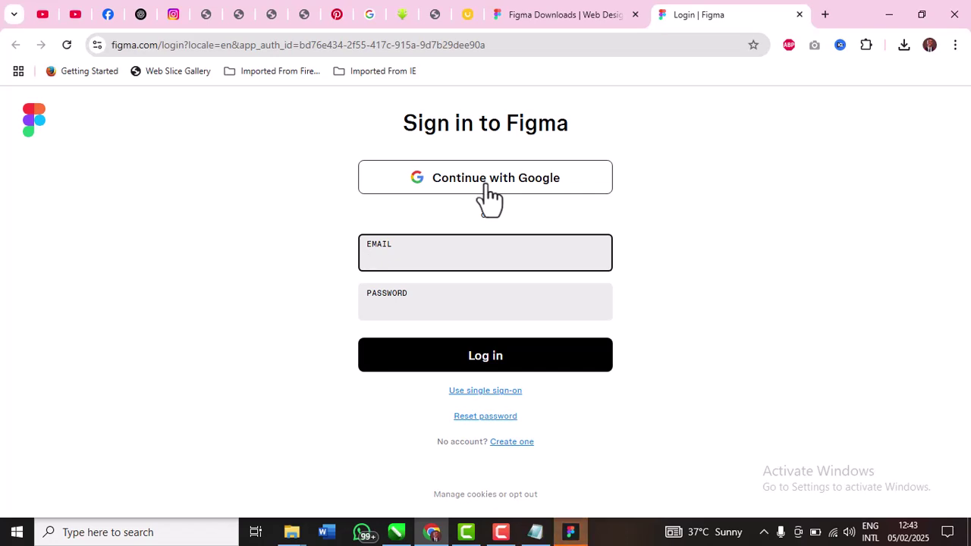
Step: Sign in to Figma with Google, picking the account from the account chooser
{"action": "left_click", "coordinate": [489, 179]}
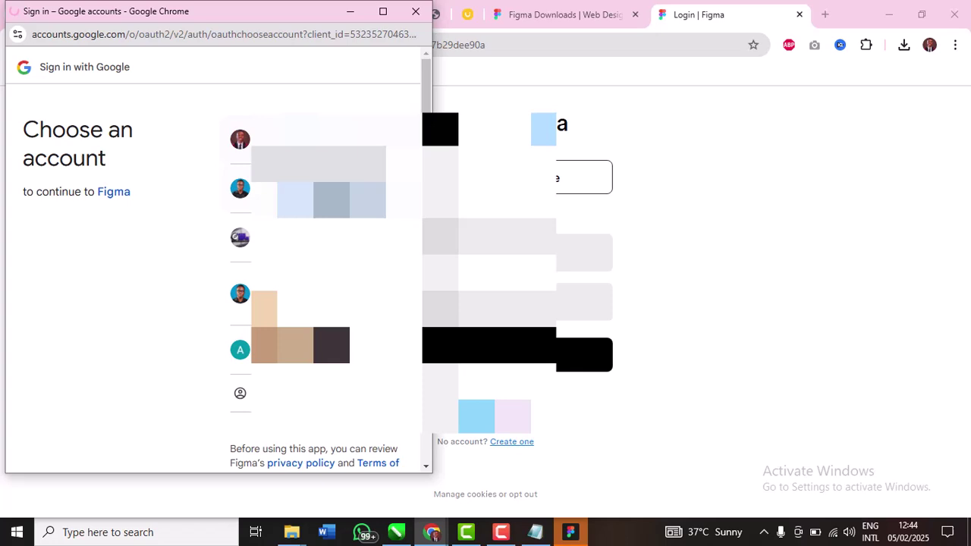
{"action": "left_click", "coordinate": [250, 139]}
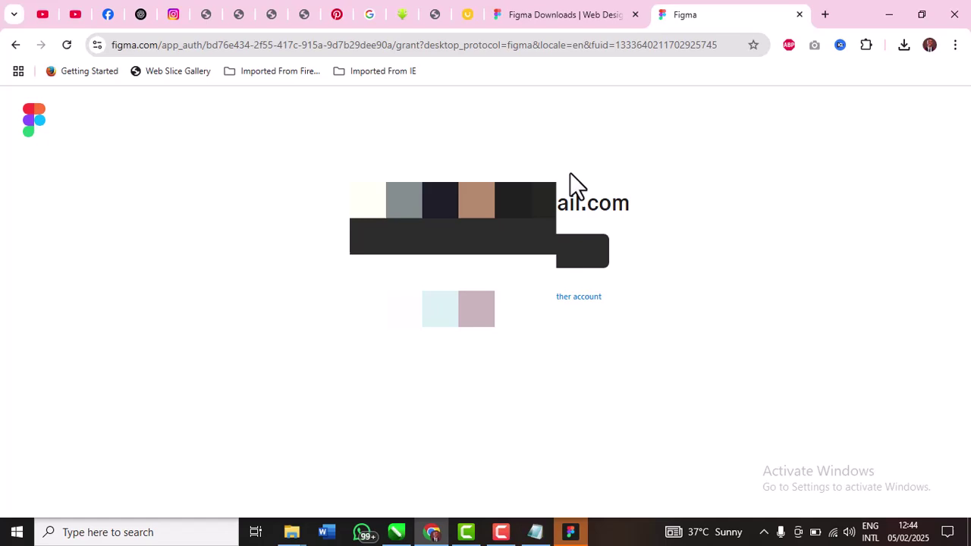
Step: Hand the browser sign-in to the Figma desktop app, allowing Open Figma
{"action": "left_click", "coordinate": [485, 262]}
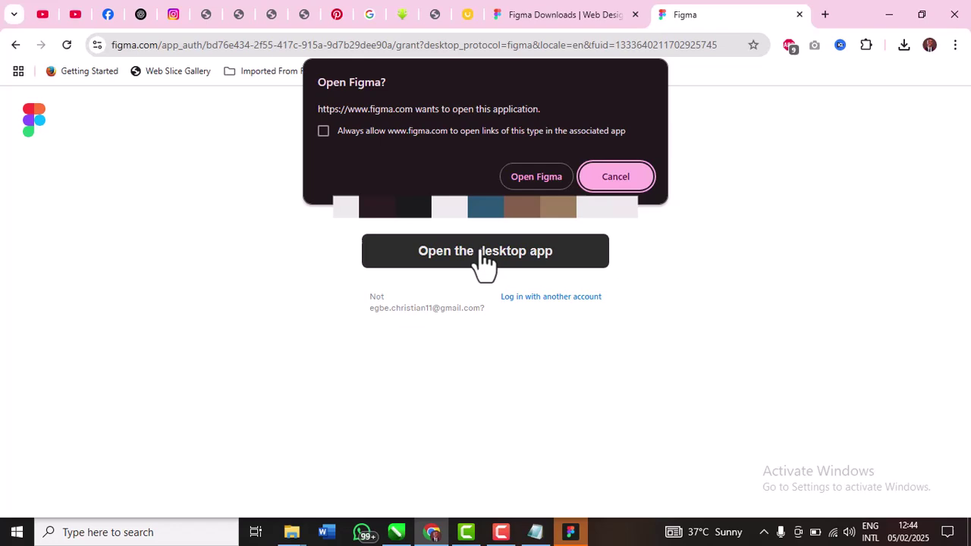
{"action": "left_click", "coordinate": [521, 180]}
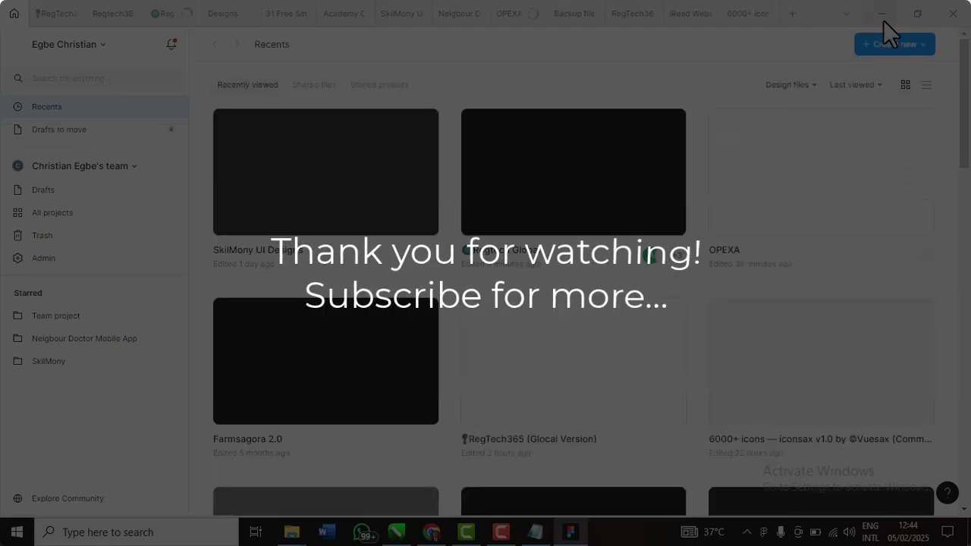
Step: Minimize Figma, Chrome and File Explorer, and close the Notepad setup log
{"action": "left_click", "coordinate": [882, 21]}
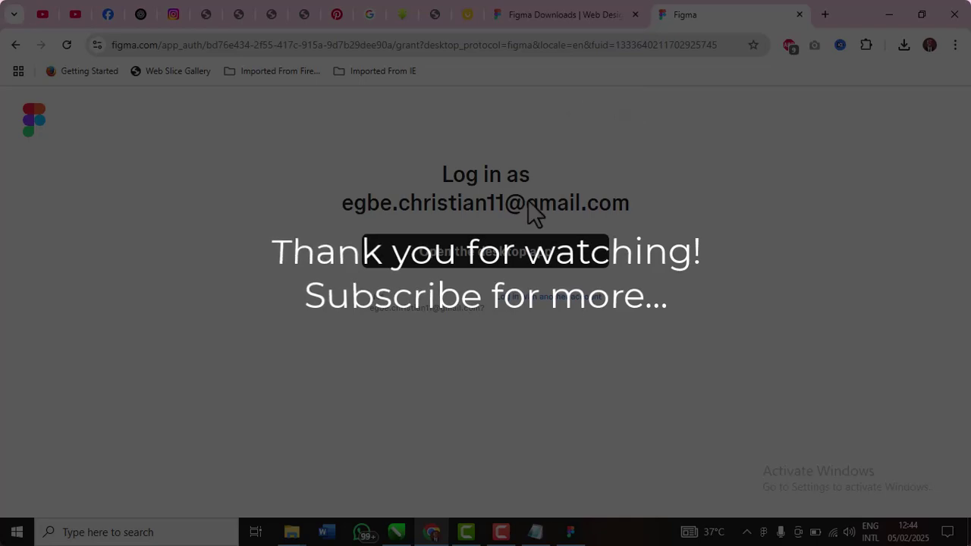
{"action": "left_click", "coordinate": [887, 22]}
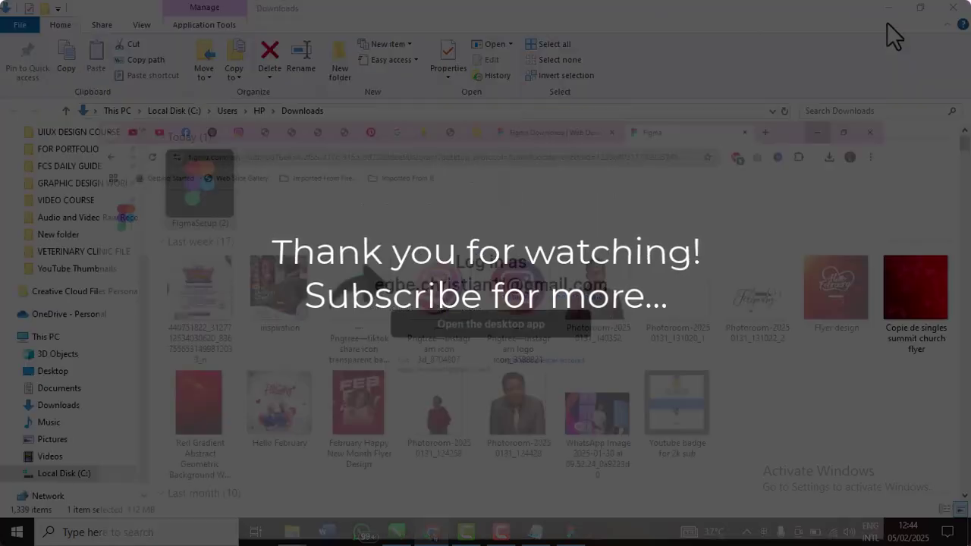
{"action": "left_click", "coordinate": [888, 7]}
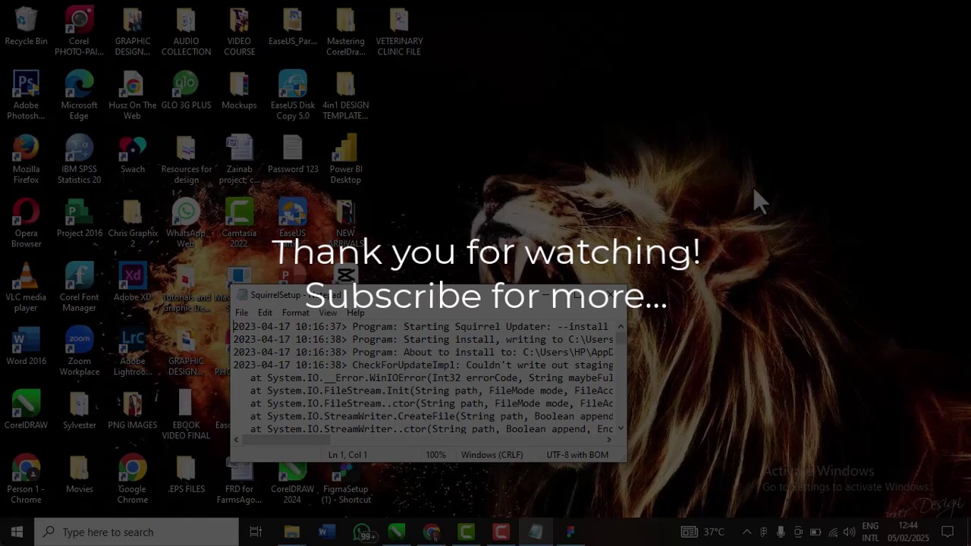
{"action": "left_click", "coordinate": [605, 297]}
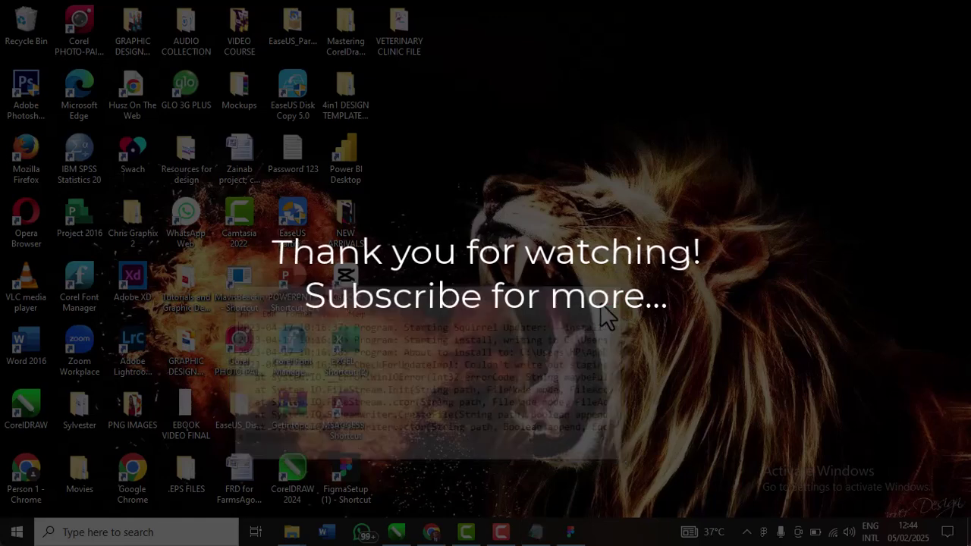